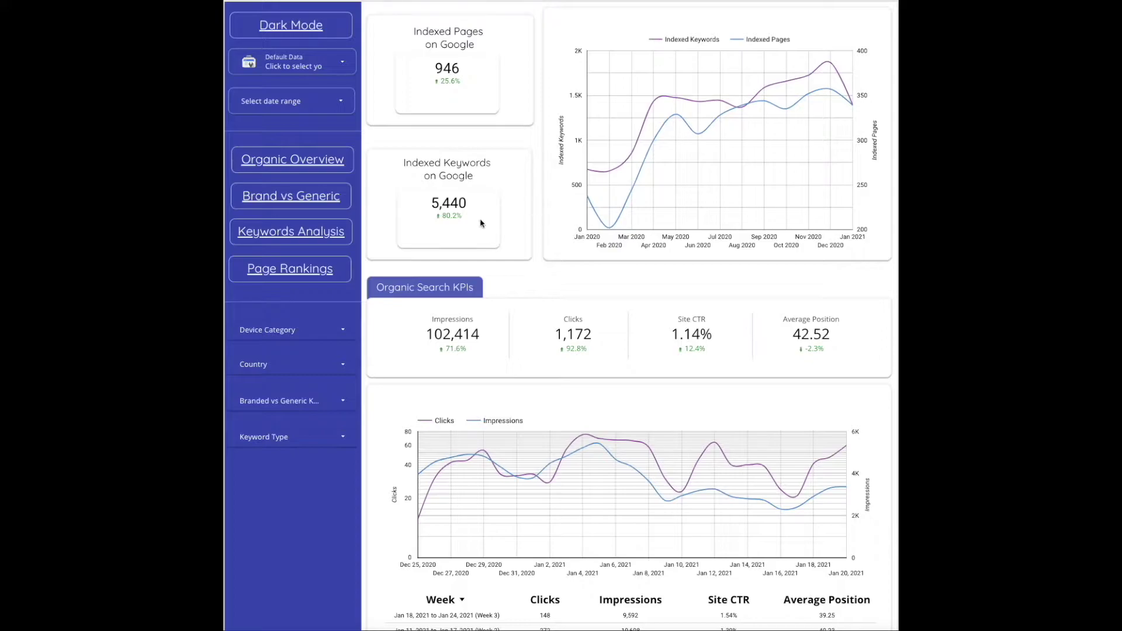
# - Look over the date range picker and its preset ranges, leaving the range unchanged
pyautogui.click(335, 106)
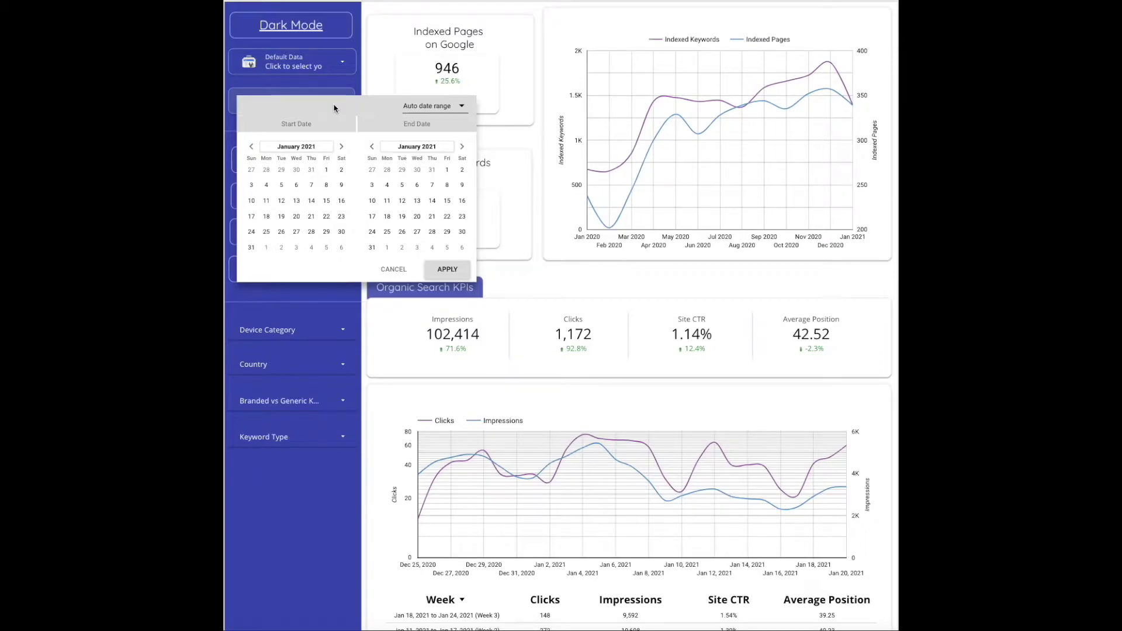
pyautogui.click(444, 107)
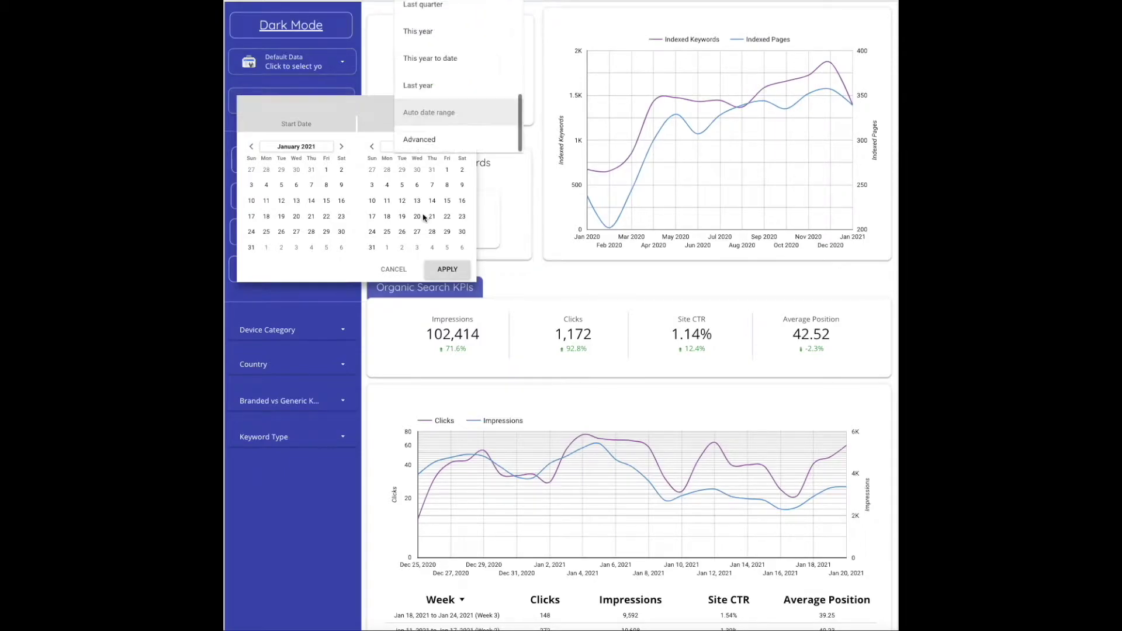
pyautogui.click(398, 276)
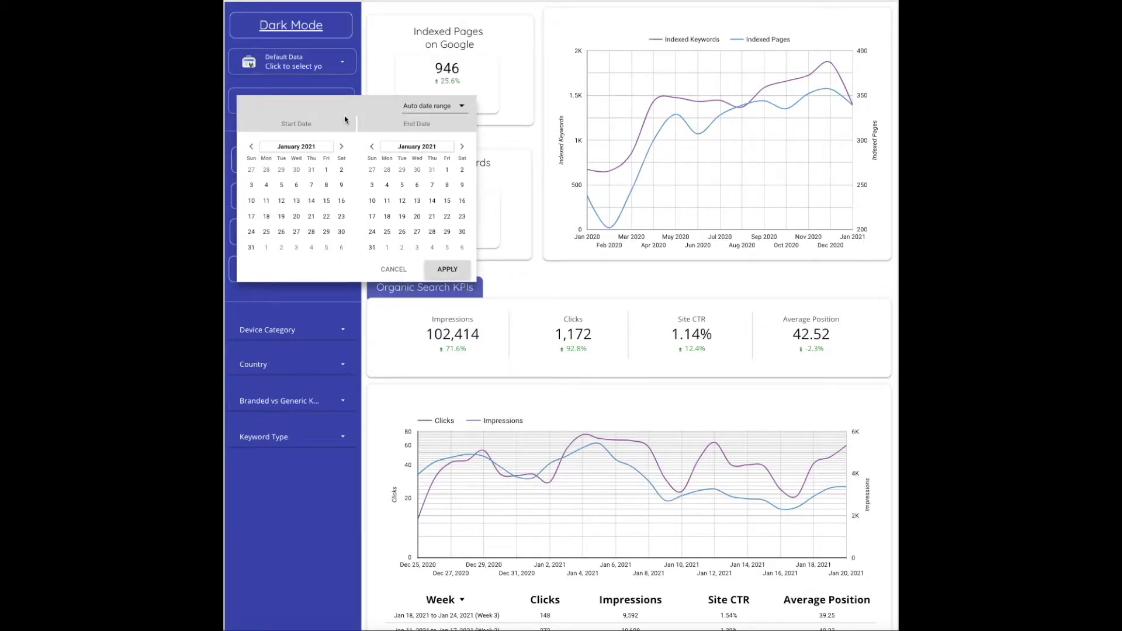
pyautogui.click(393, 270)
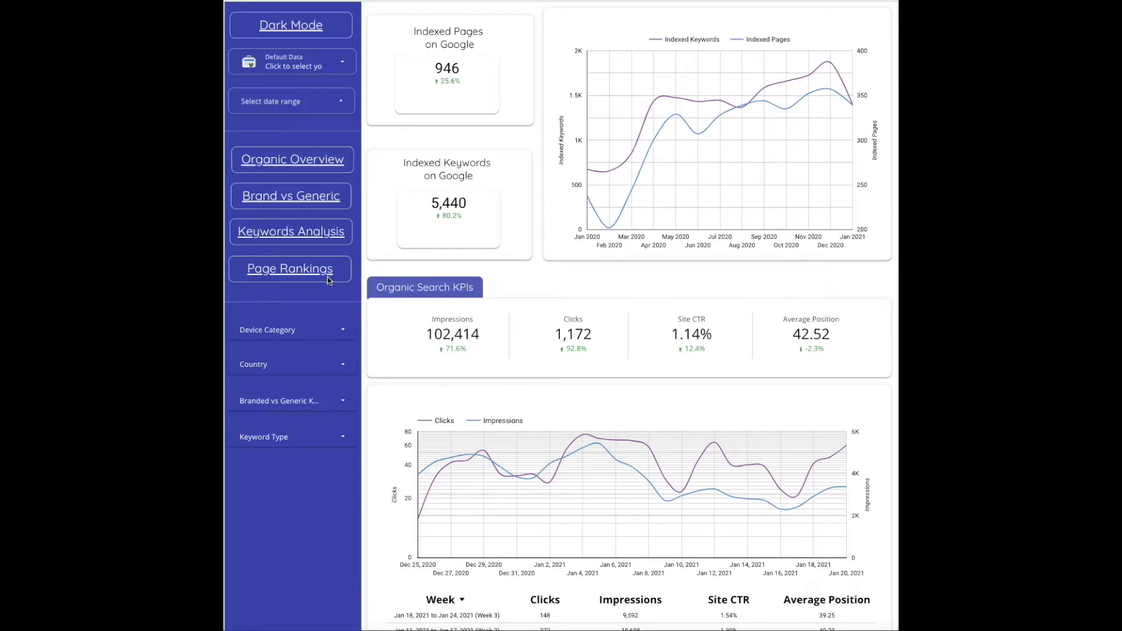
# - Preview the Device Category and Keyword Type filter options without changing either filter
pyautogui.click(343, 335)
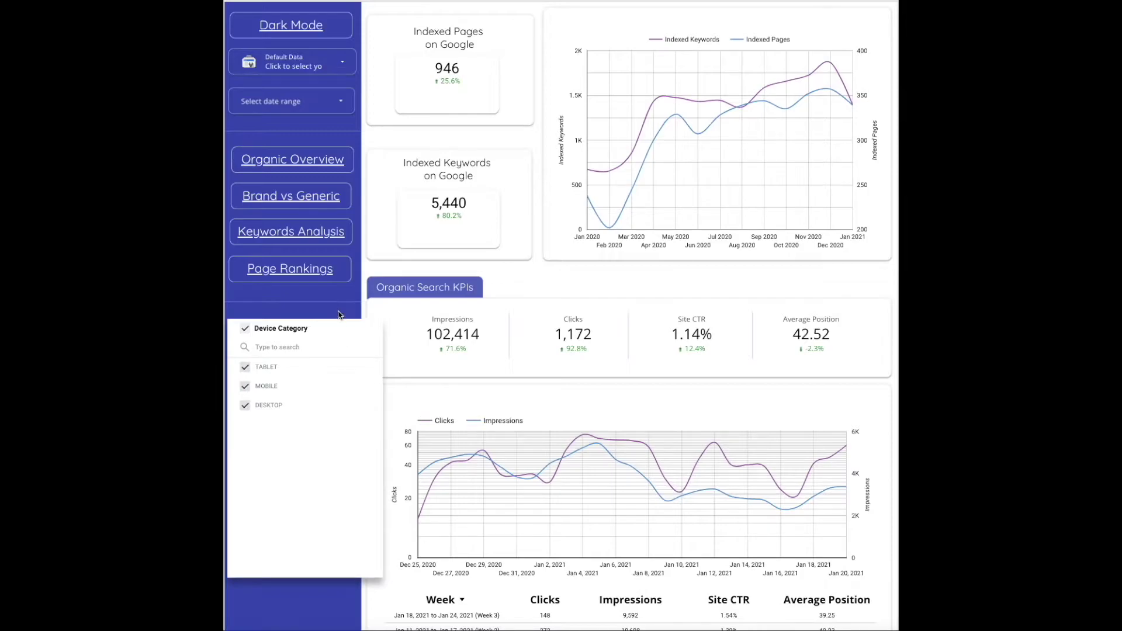
pyautogui.click(339, 315)
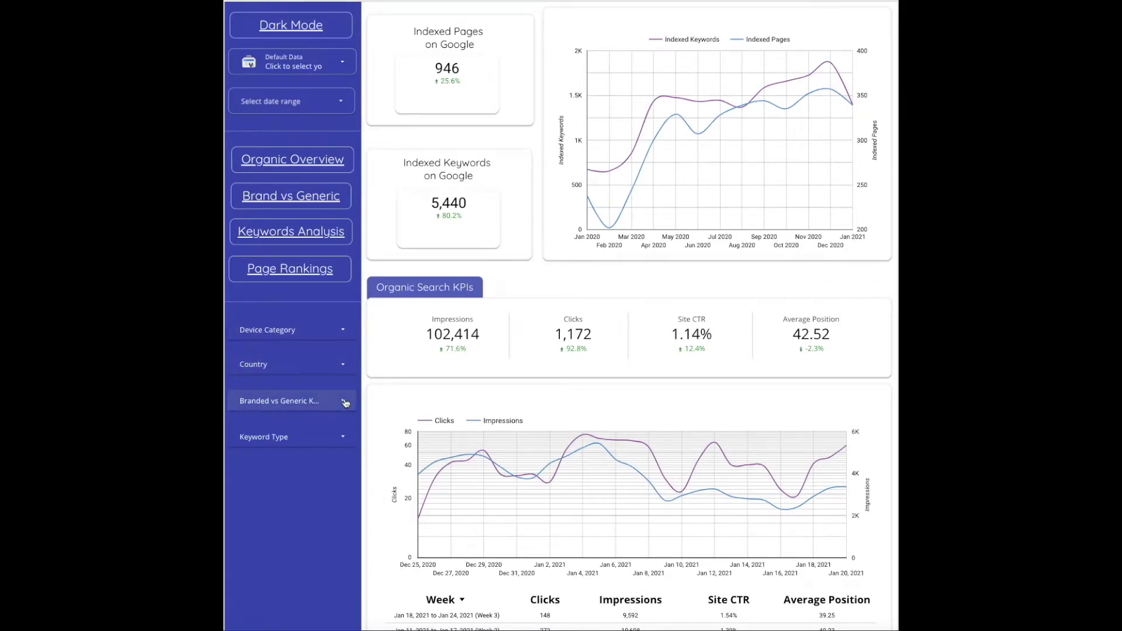
pyautogui.click(344, 436)
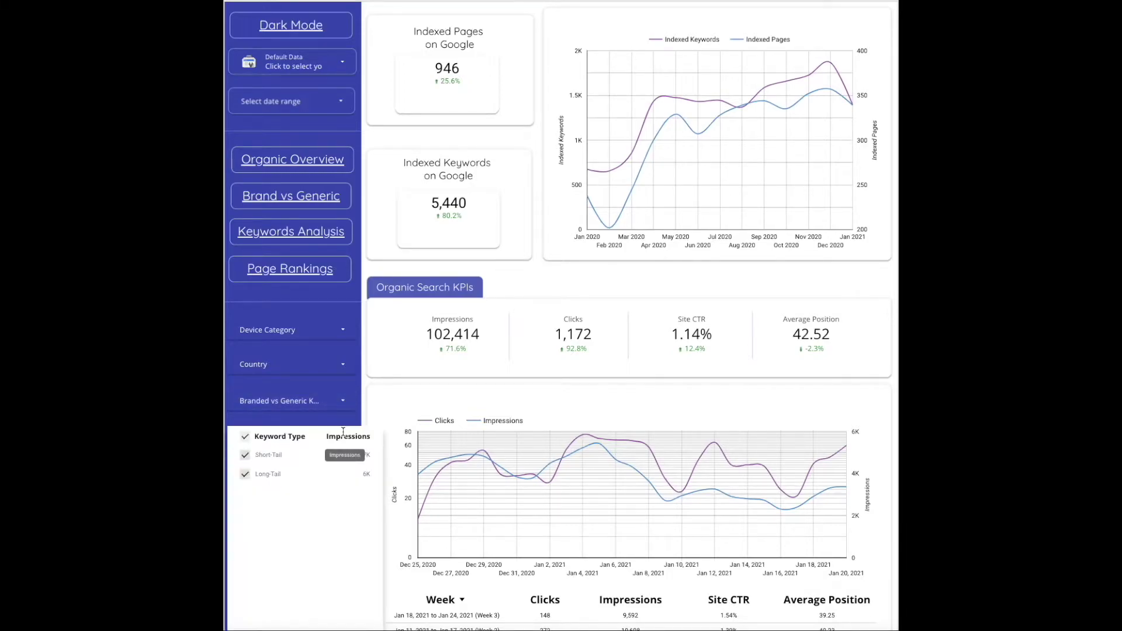
pyautogui.click(366, 386)
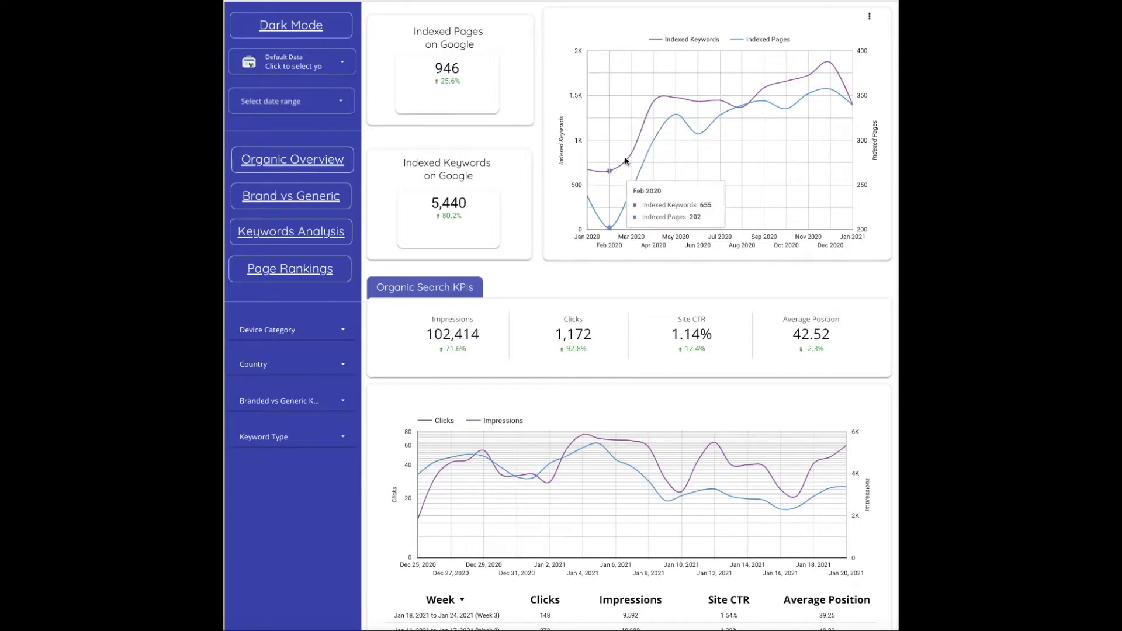
# - Scroll down past the weekly KPI table to the KPIs by GeoTarget world map
pyautogui.scroll(-2, 852, 124)
pyautogui.scroll(-4, 852, 123)
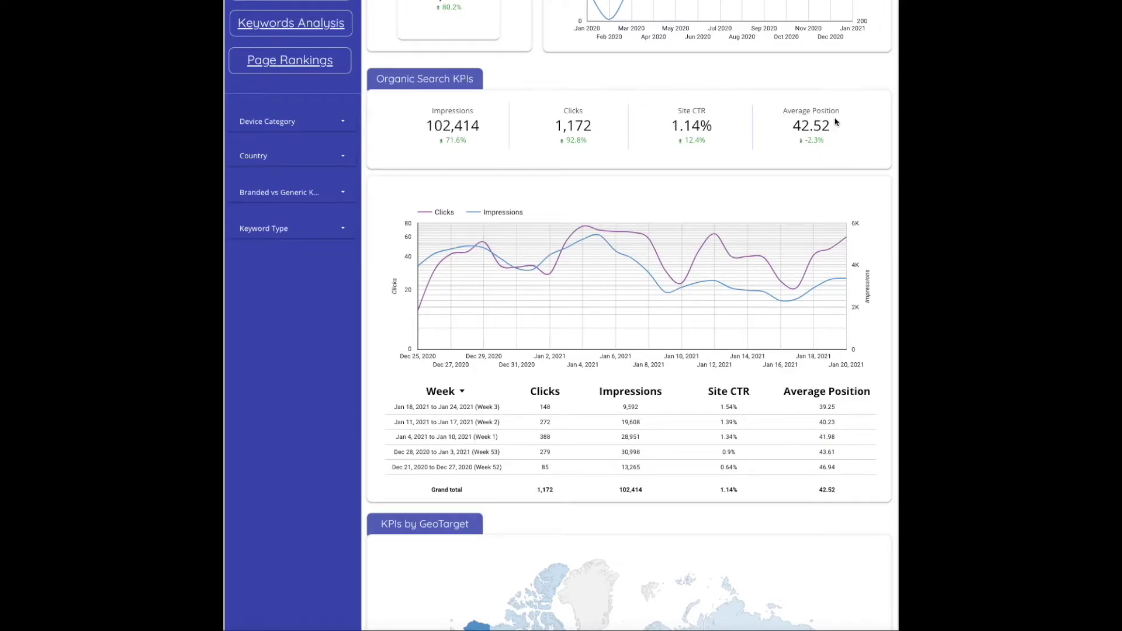
pyautogui.scroll(-1, 835, 122)
pyautogui.moveTo(463, 244)
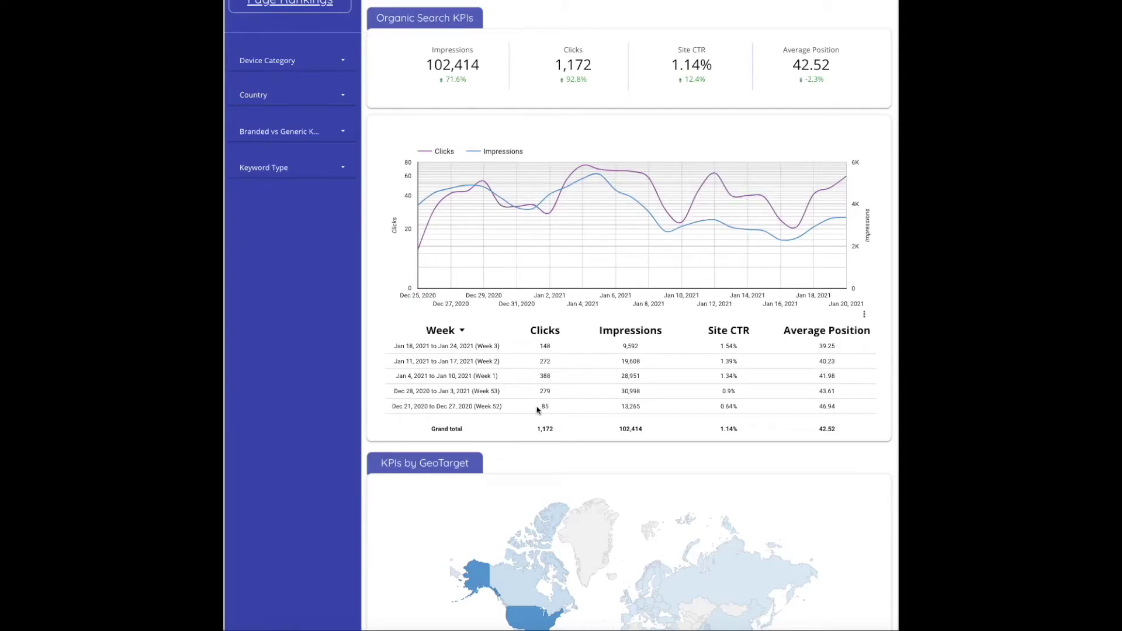
pyautogui.scroll(-4, 687, 349)
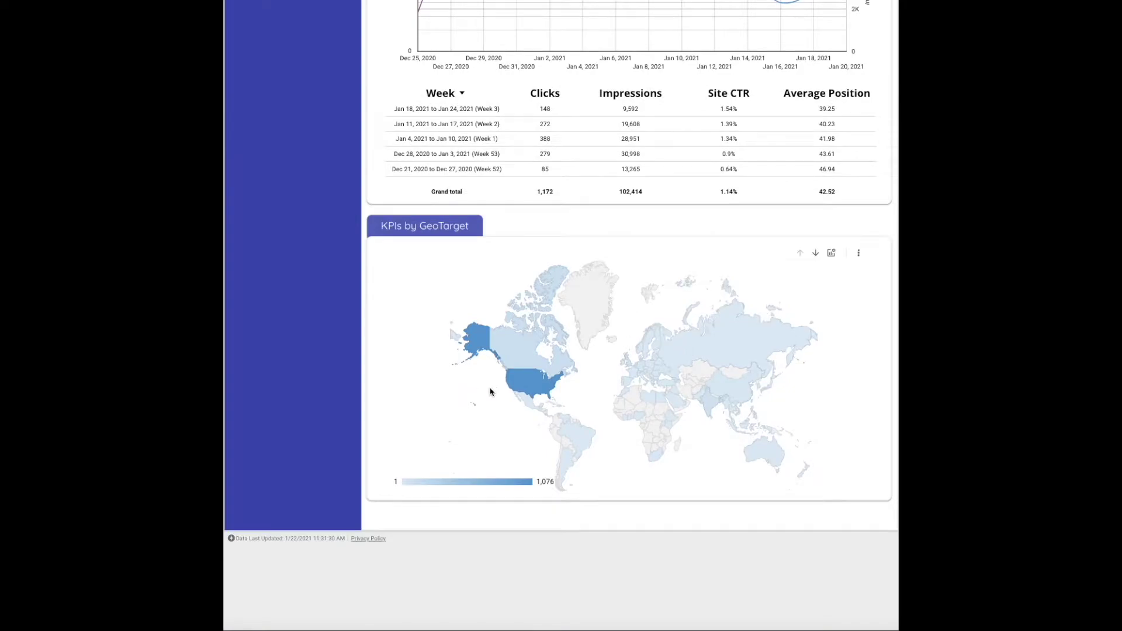
# - Filter the GeoTarget map to the United States, drill down to states, and select California
pyautogui.click(529, 386)
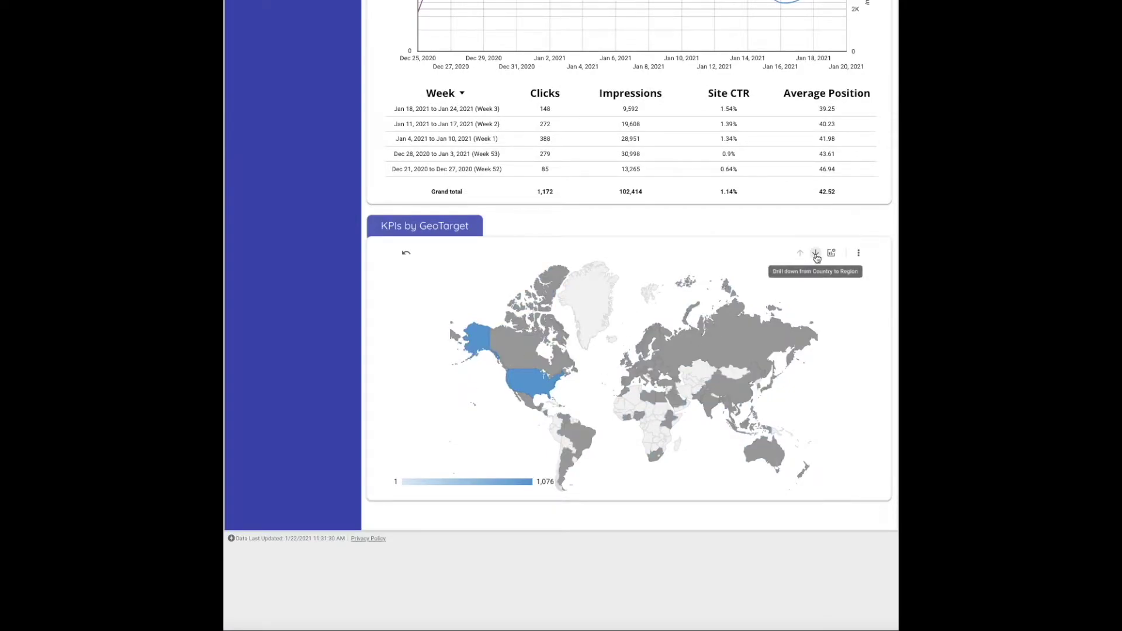
pyautogui.click(815, 253)
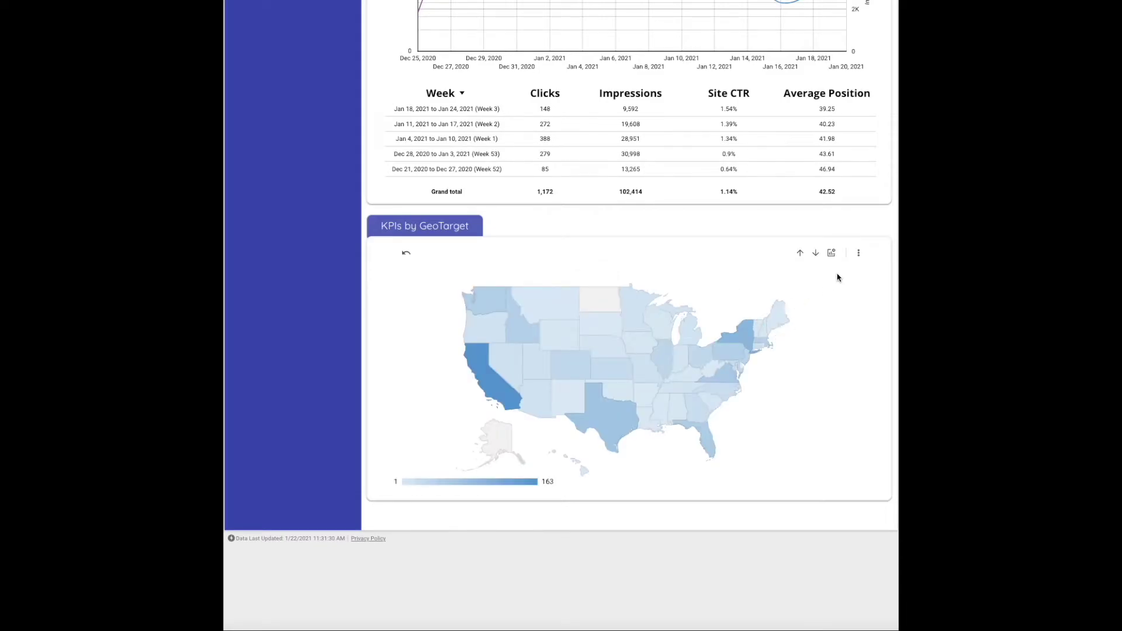
pyautogui.click(832, 255)
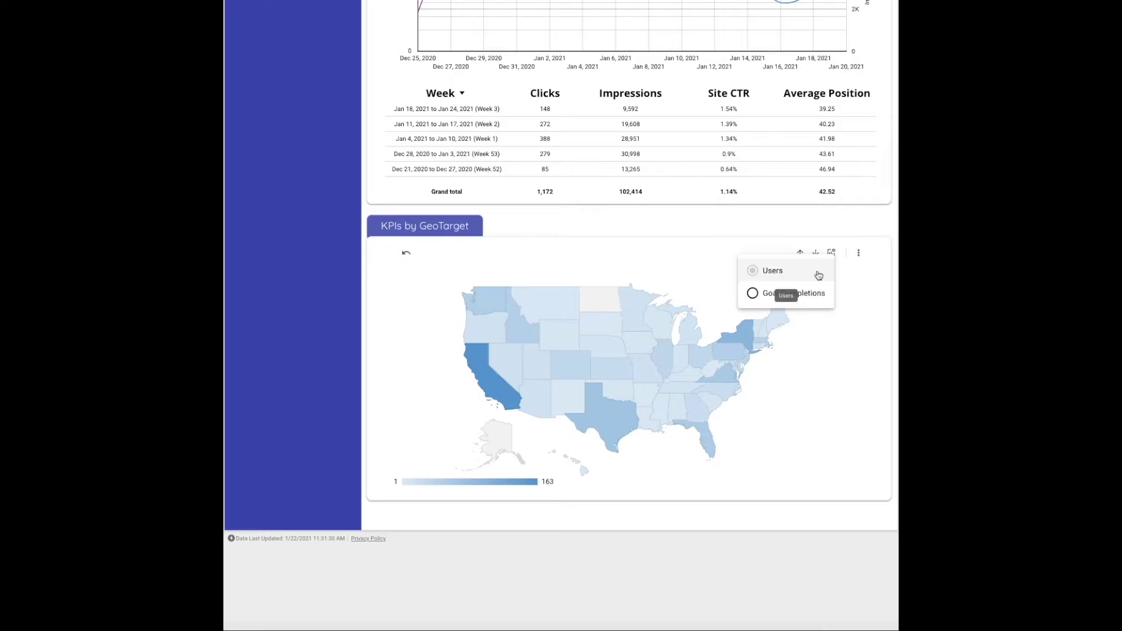
pyautogui.click(468, 374)
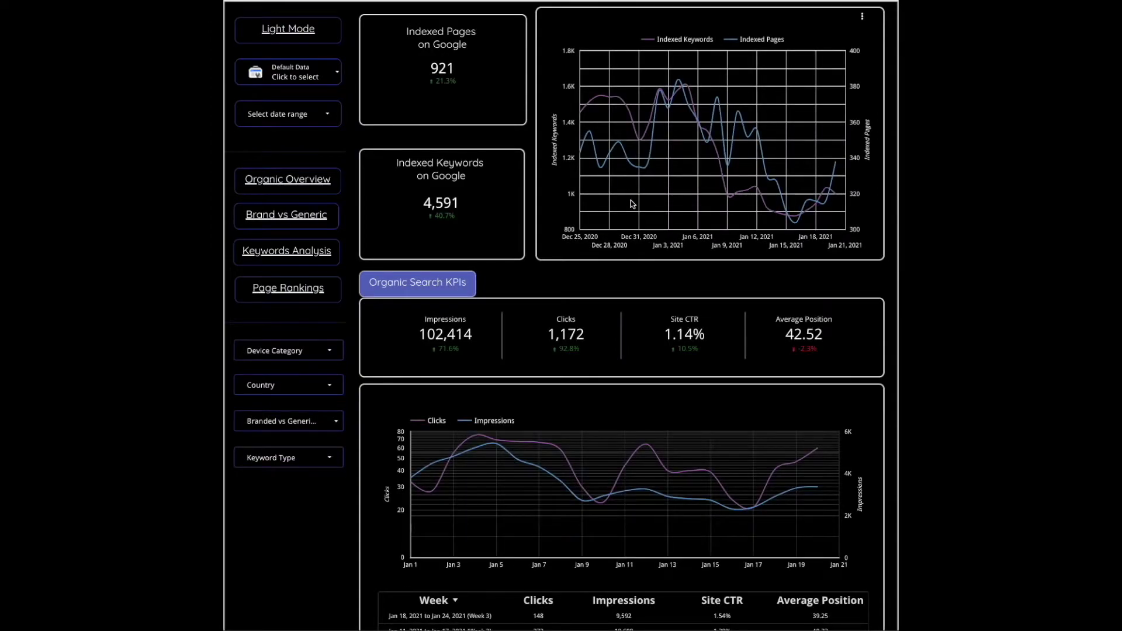
pyautogui.click(319, 220)
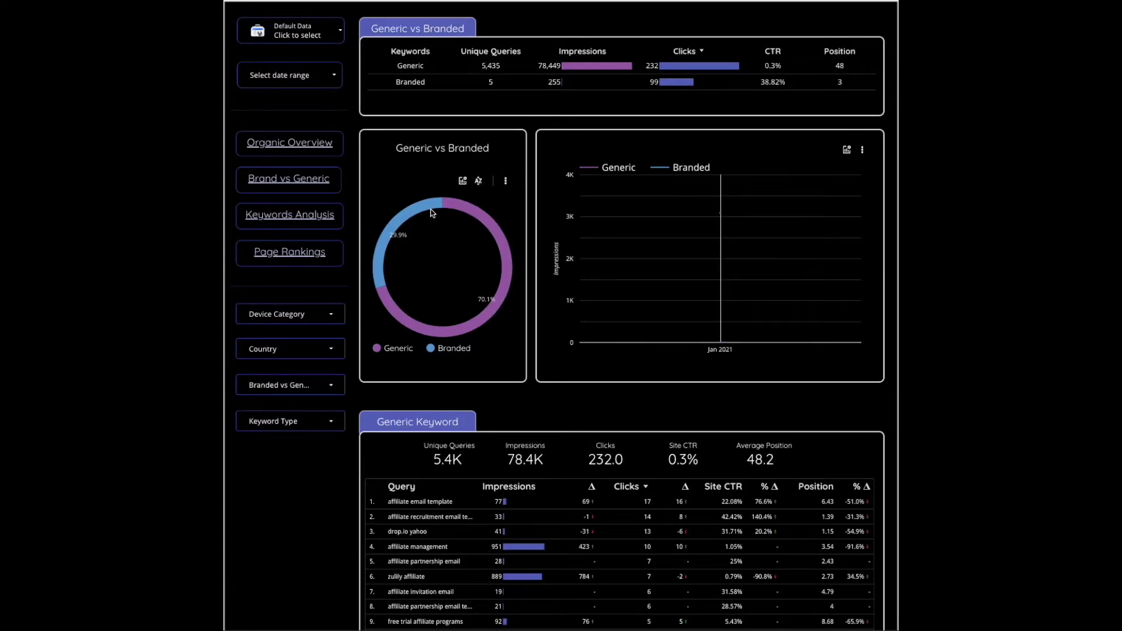
pyautogui.moveTo(433, 211)
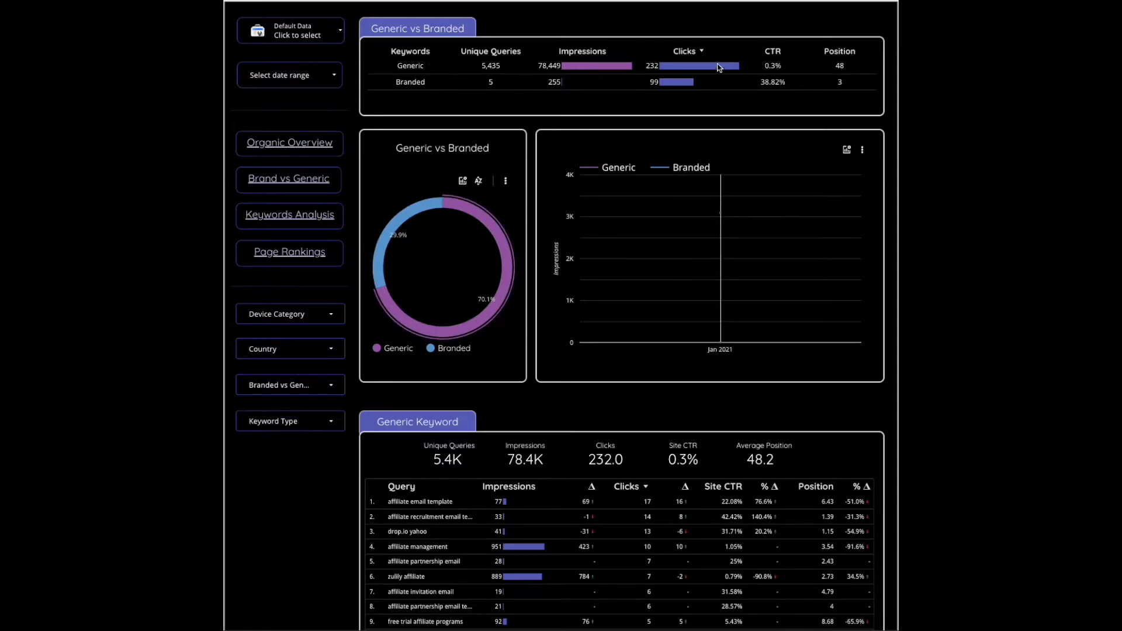
pyautogui.scroll(-4, 871, 145)
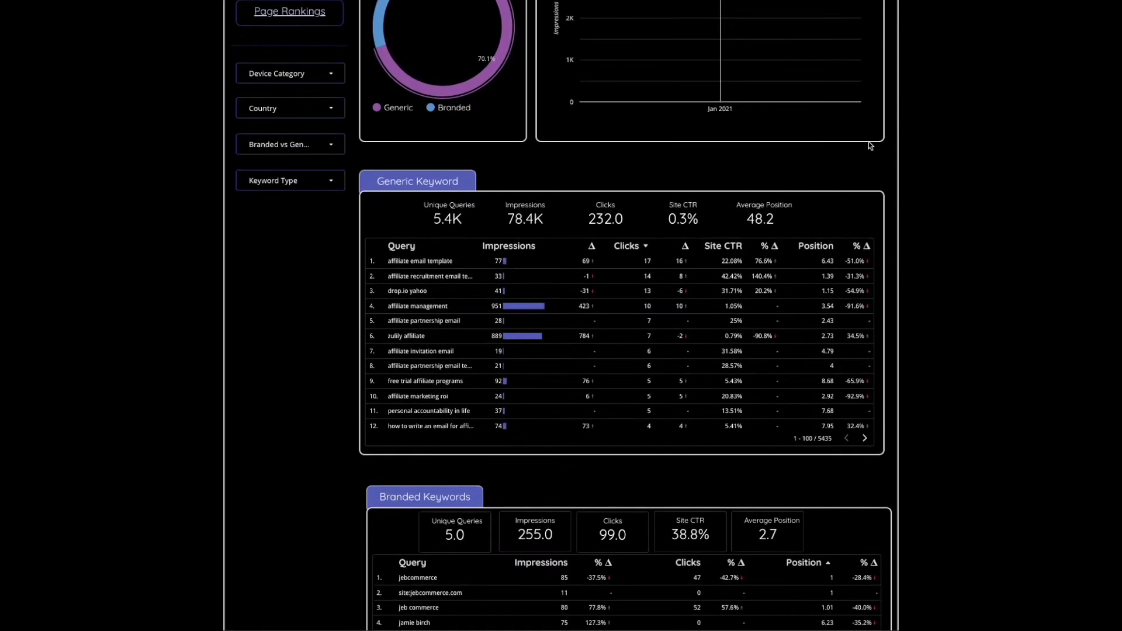
pyautogui.scroll(-1, 870, 146)
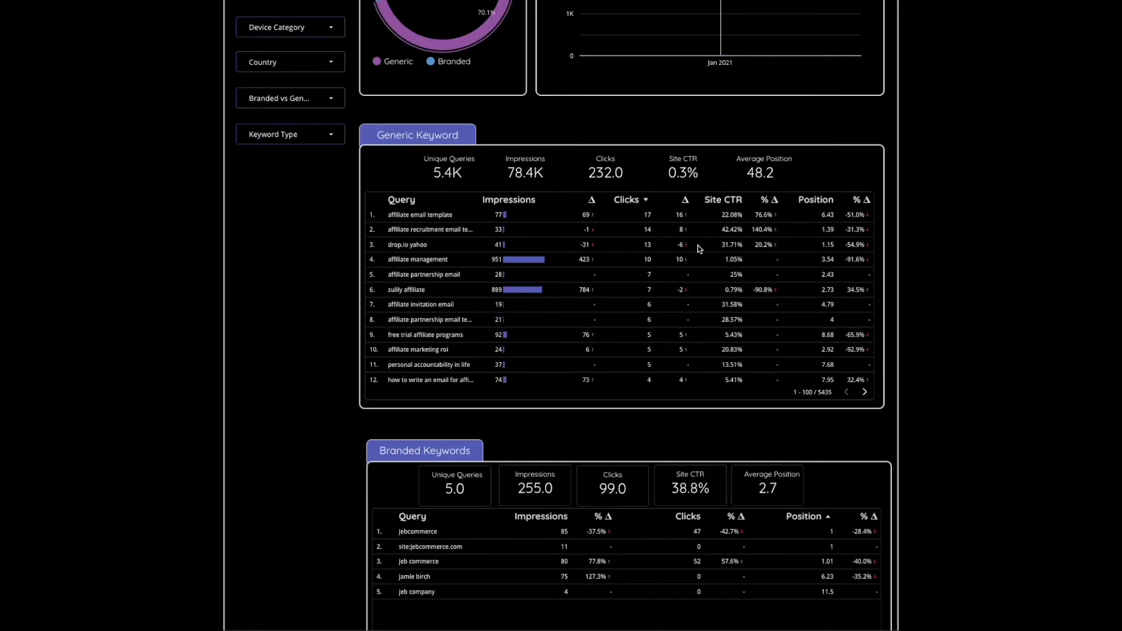
pyautogui.scroll(-5, 759, 277)
pyautogui.scroll(-2, 704, 401)
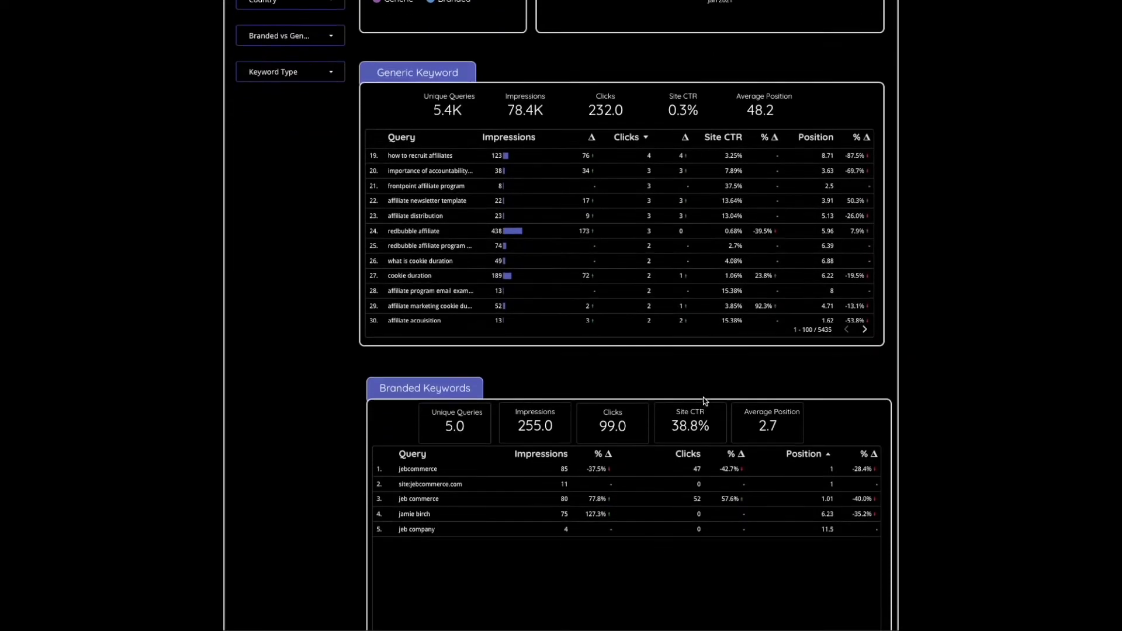
pyautogui.scroll(8, 705, 401)
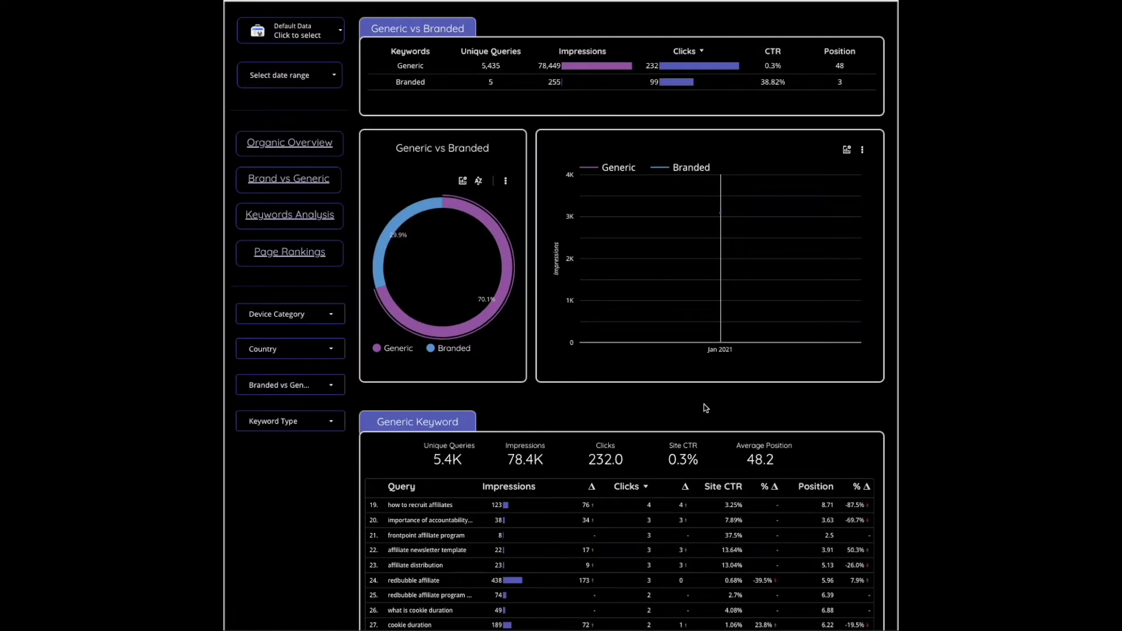
# - Open Keywords Analysis and browse the Short-Tail and Long-Tail keyword tables and charts
pyautogui.click(280, 218)
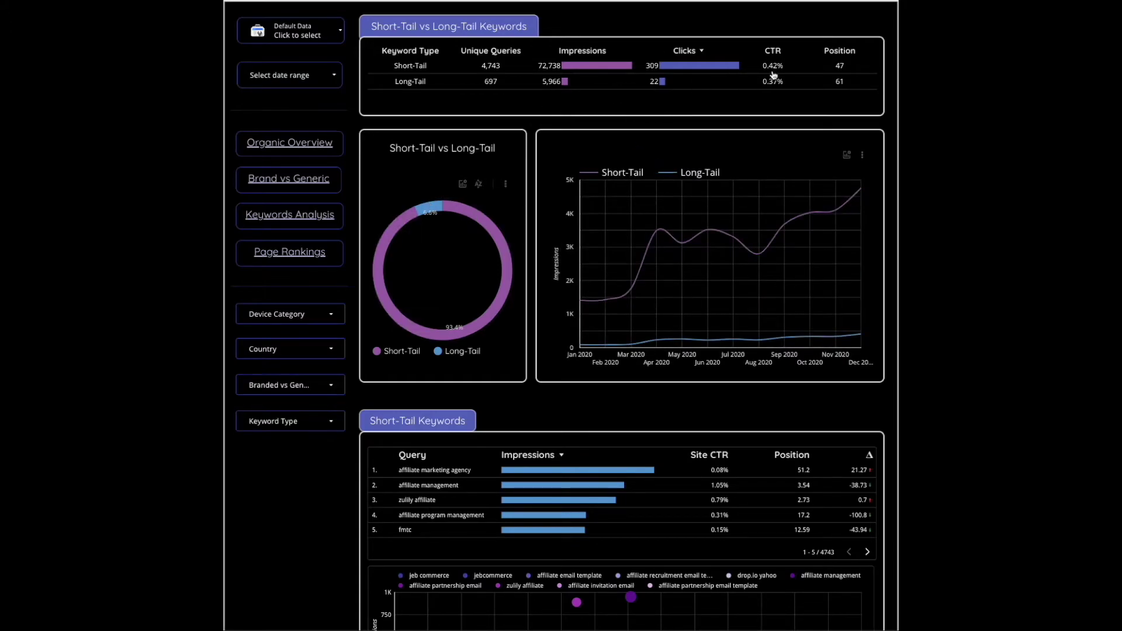
pyautogui.scroll(-1, 881, 71)
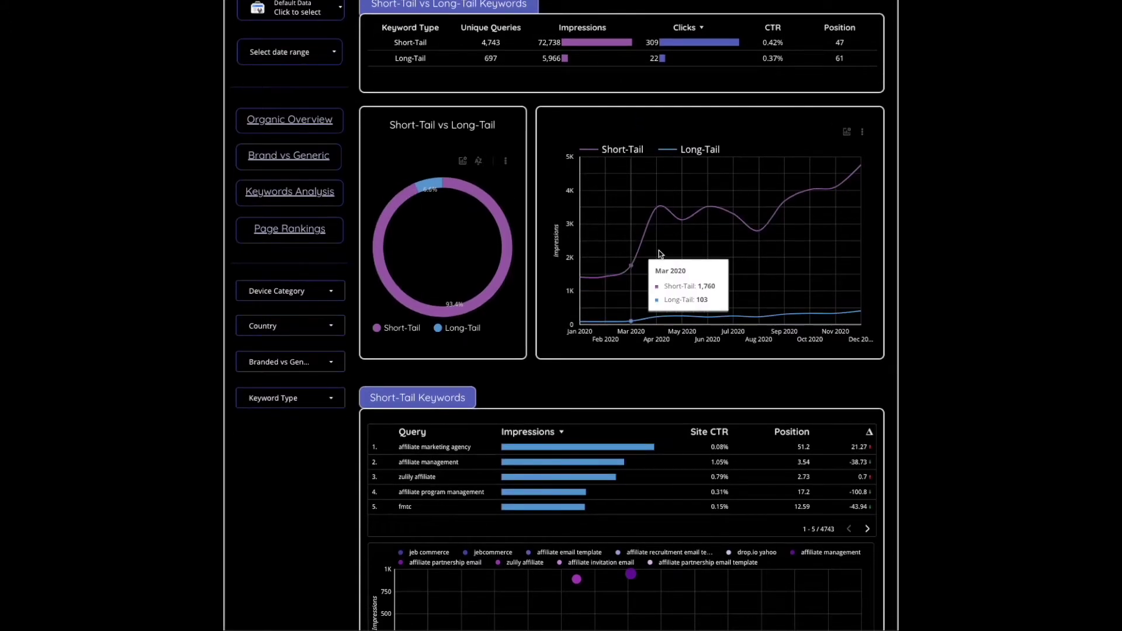
pyautogui.scroll(-5, 863, 226)
pyautogui.scroll(-1, 864, 230)
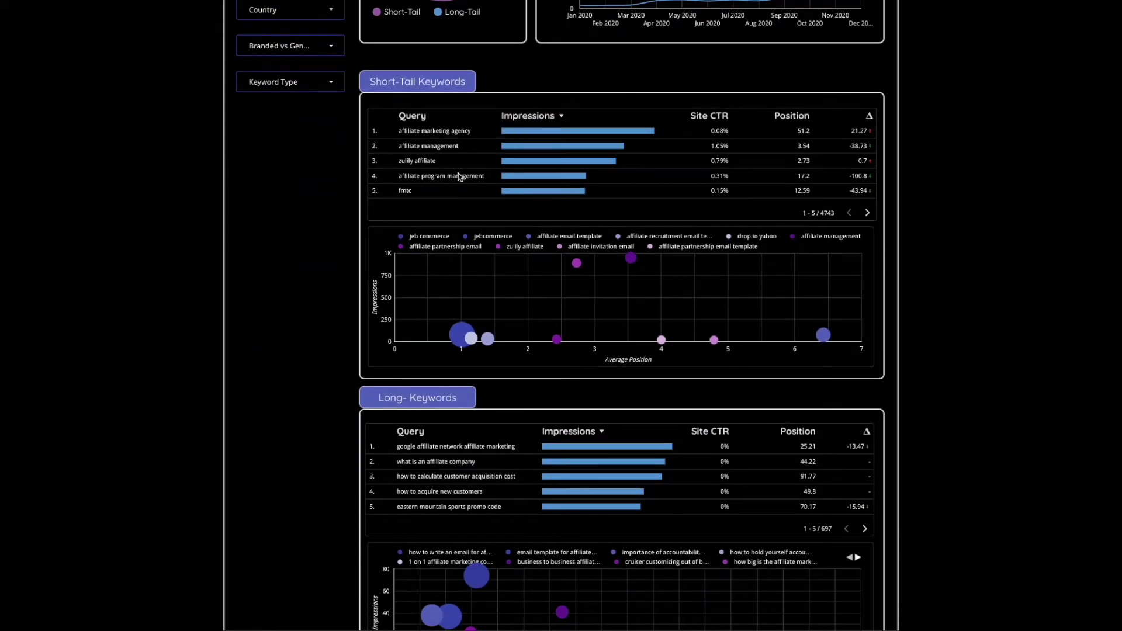
pyautogui.scroll(3, 470, 192)
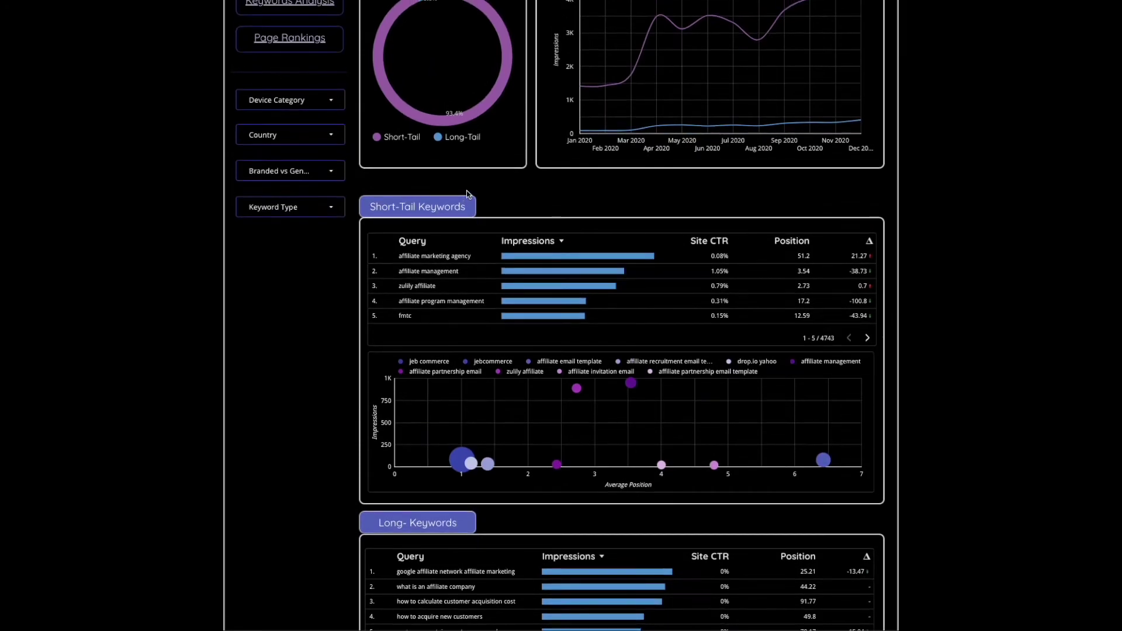
pyautogui.scroll(-2, 855, 283)
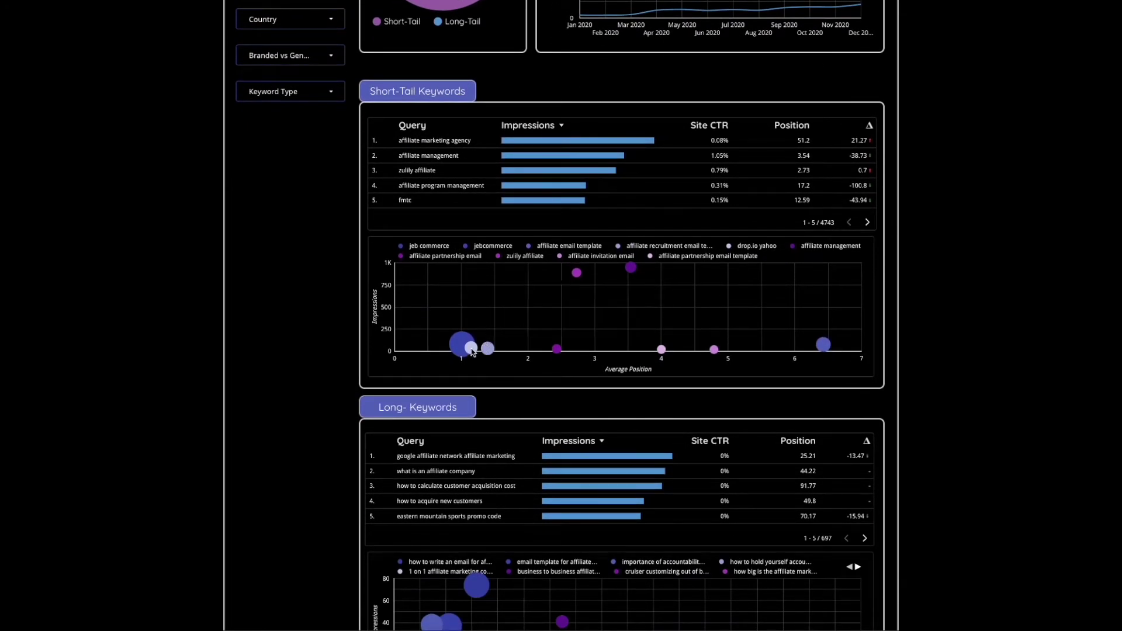
pyautogui.moveTo(461, 352)
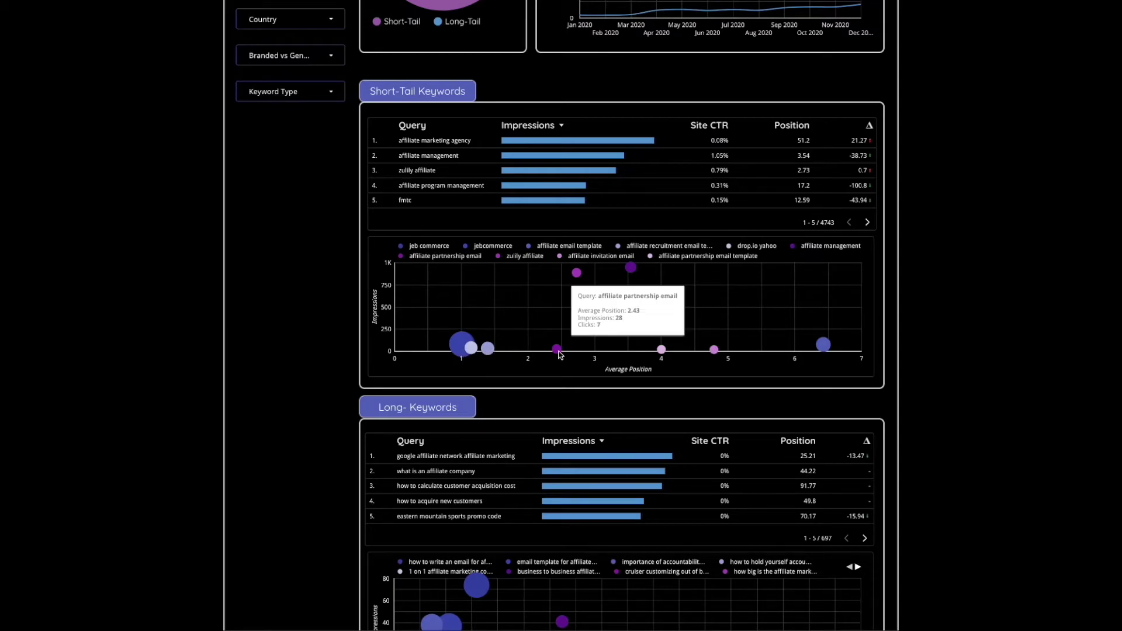
pyautogui.scroll(-3, 821, 344)
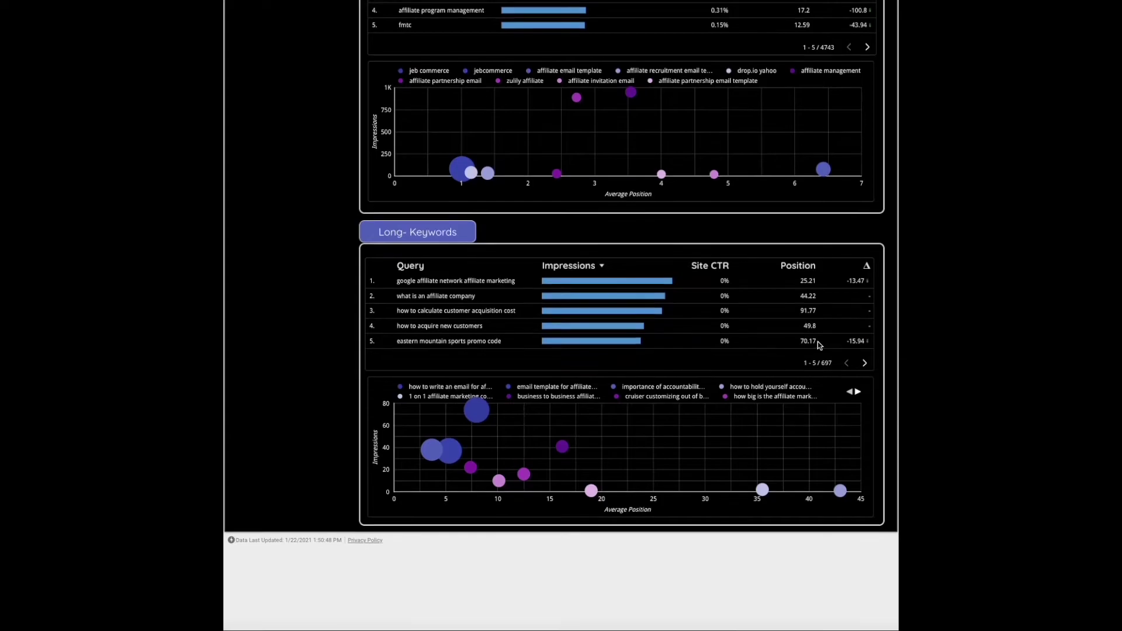
pyautogui.scroll(1, 820, 344)
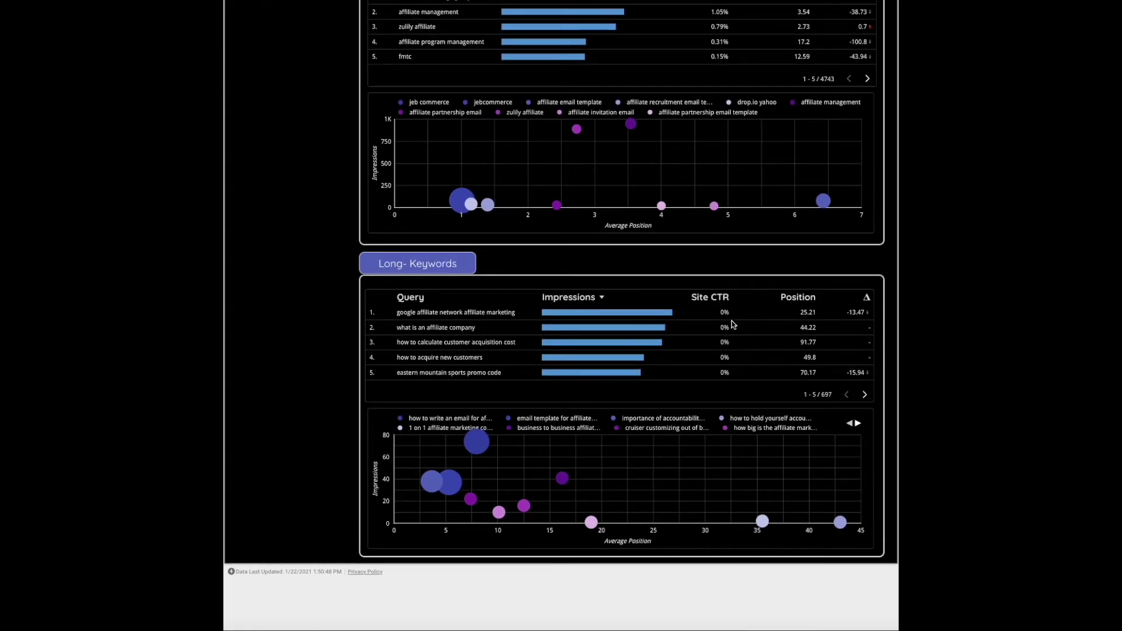
pyautogui.scroll(8, 758, 408)
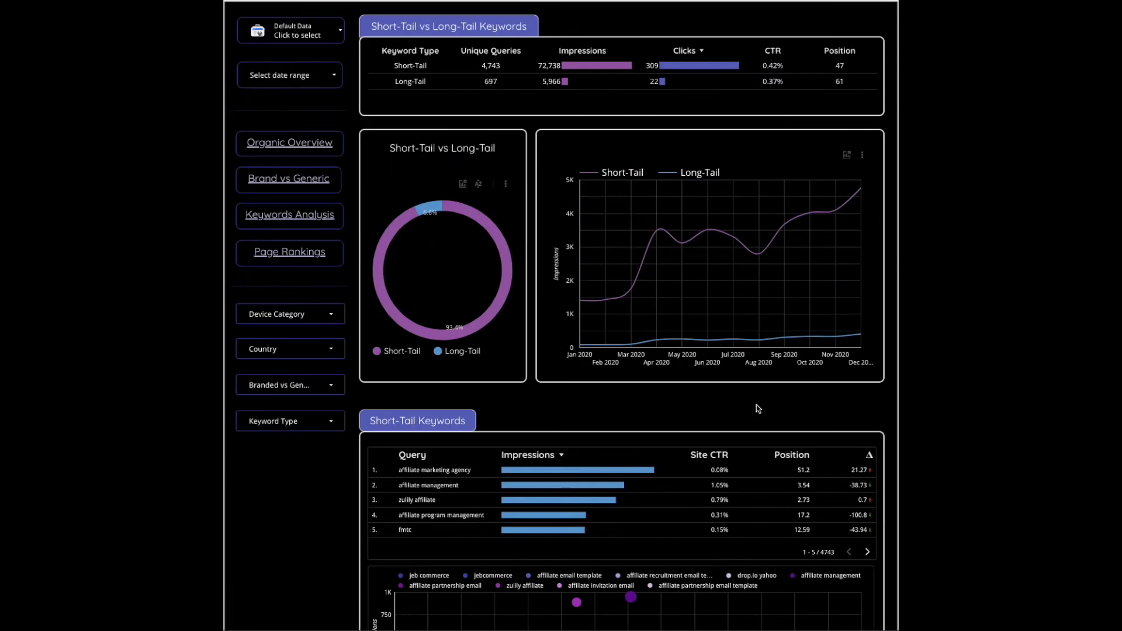
# - Open Page Rankings and browse the Page 2 and Page 3 keyword sections
pyautogui.click(295, 252)
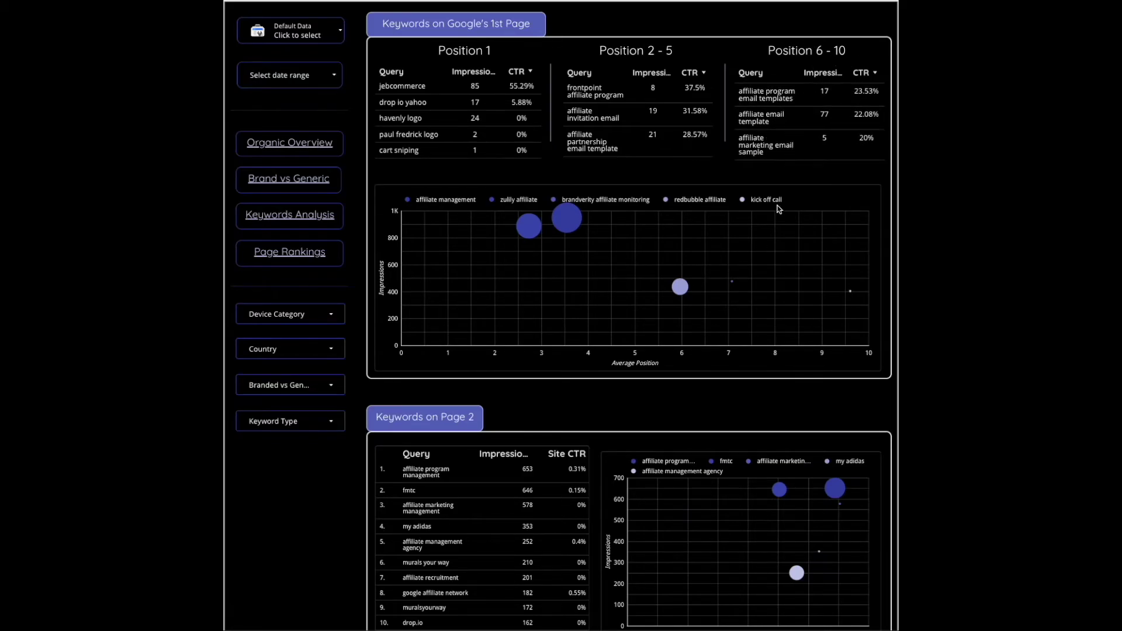
pyautogui.scroll(-3, 682, 358)
pyautogui.scroll(-5, 683, 358)
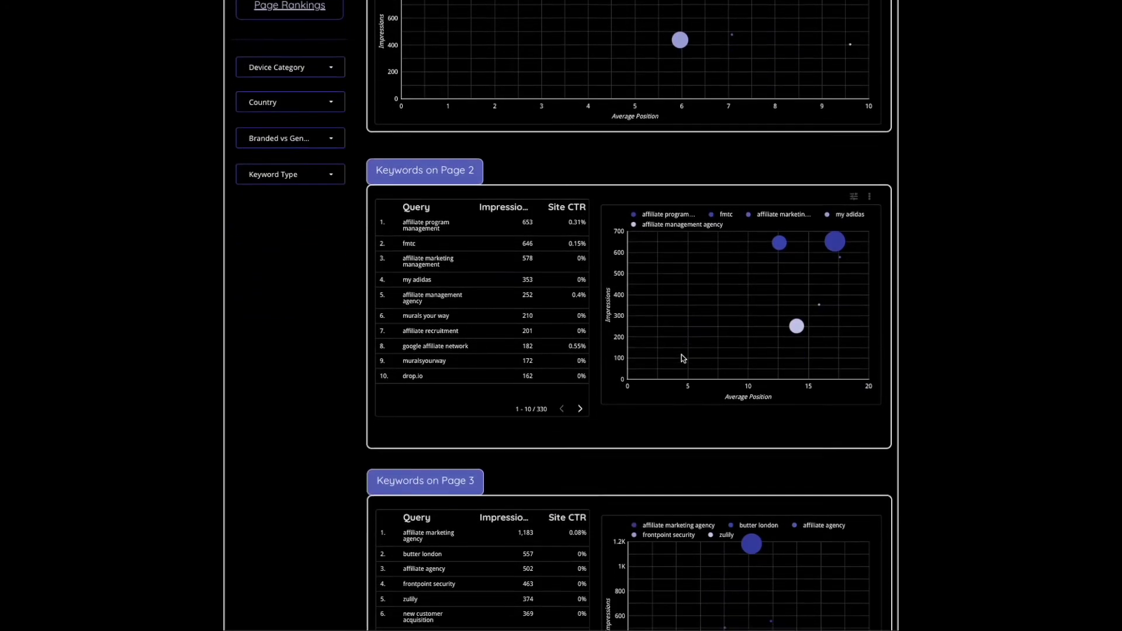
pyautogui.scroll(8, 682, 358)
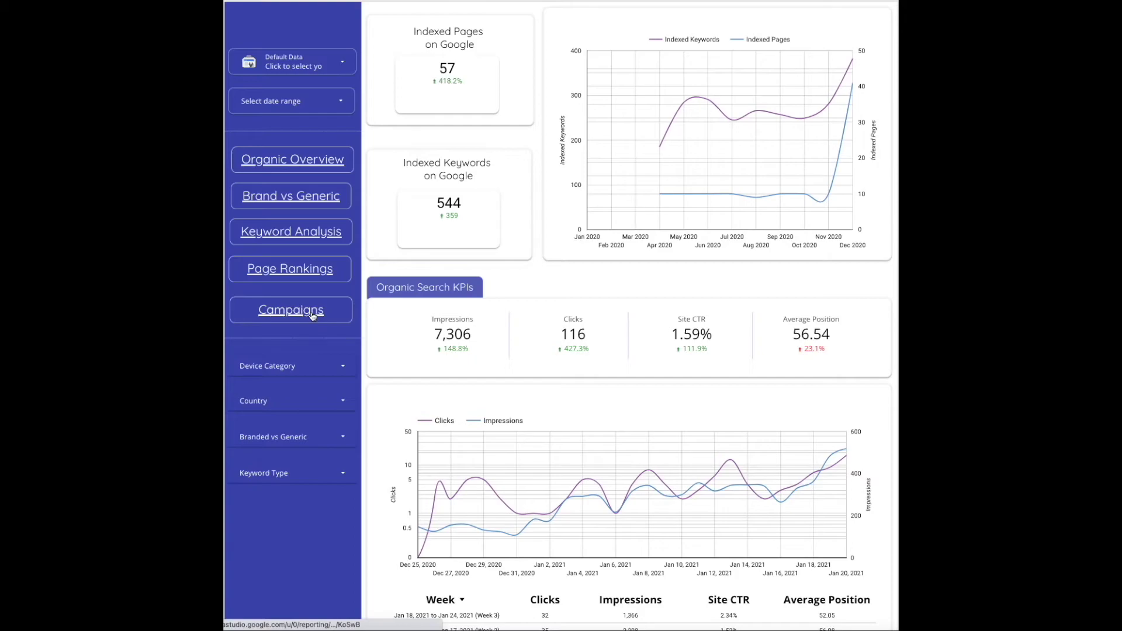
pyautogui.click(312, 315)
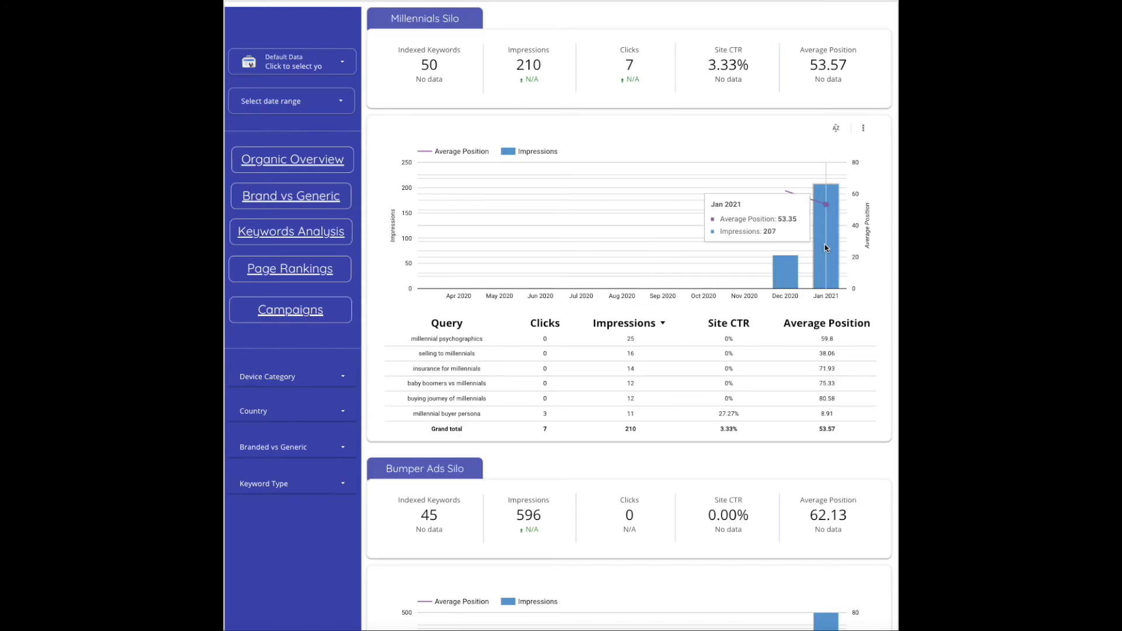
# - Read the Millennials Silo chart bar values and scroll down the Campaigns page
pyautogui.moveTo(804, 255)
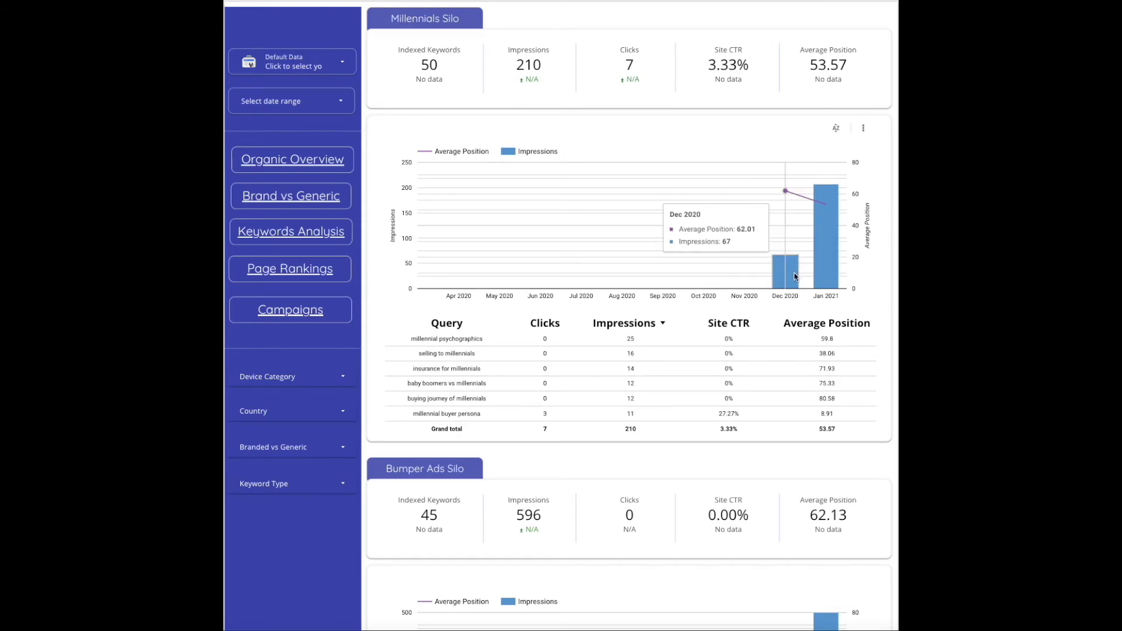
pyautogui.moveTo(838, 270)
pyautogui.scroll(-5, 842, 303)
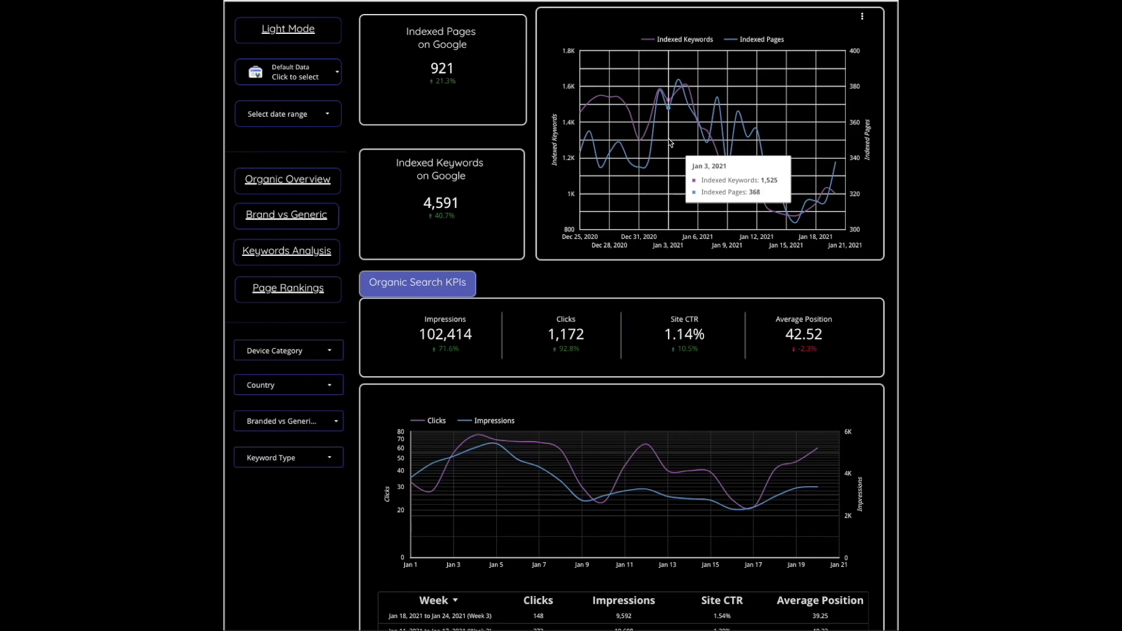
# - Scroll the dark-mode Organic Overview down toward the GeoTarget map and back up
pyautogui.scroll(-3, 823, 426)
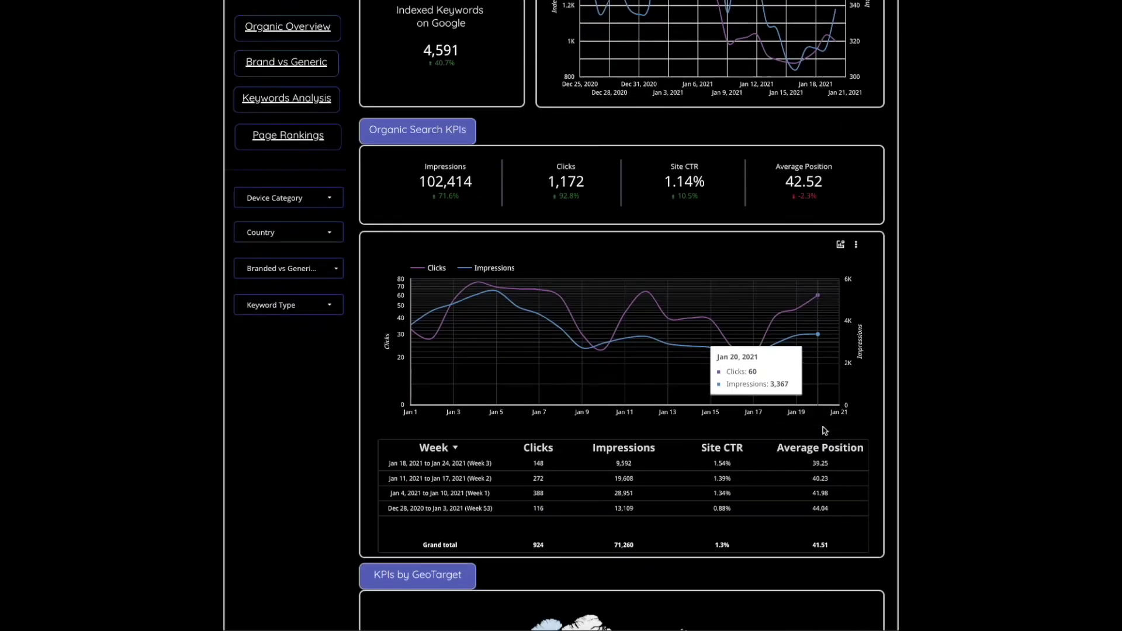
pyautogui.scroll(-5, 824, 430)
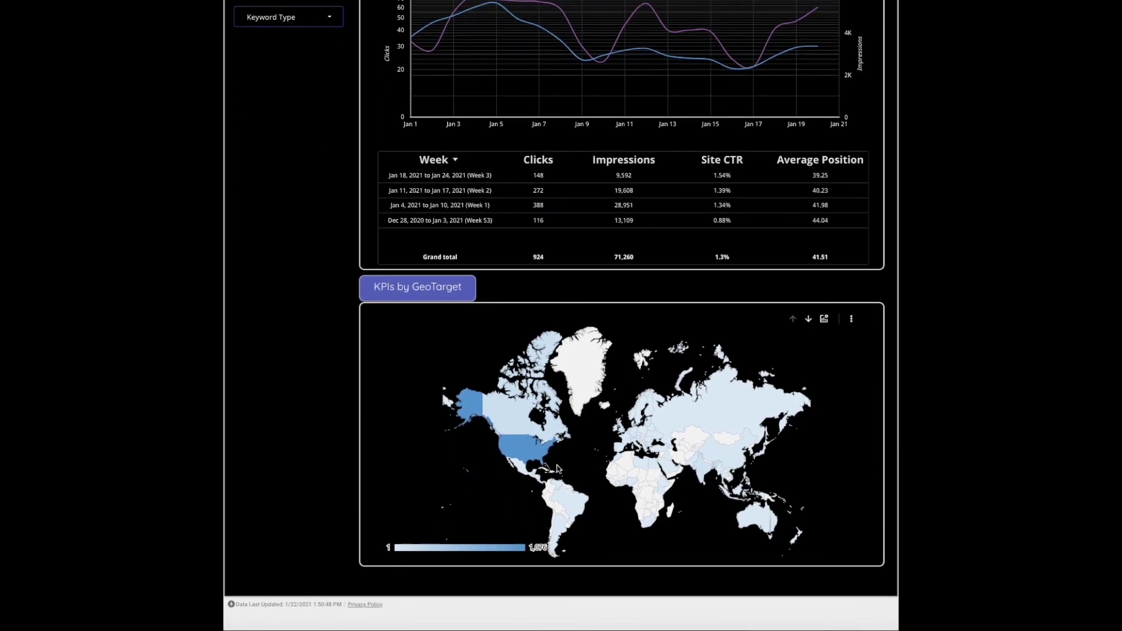
pyautogui.scroll(8, 557, 469)
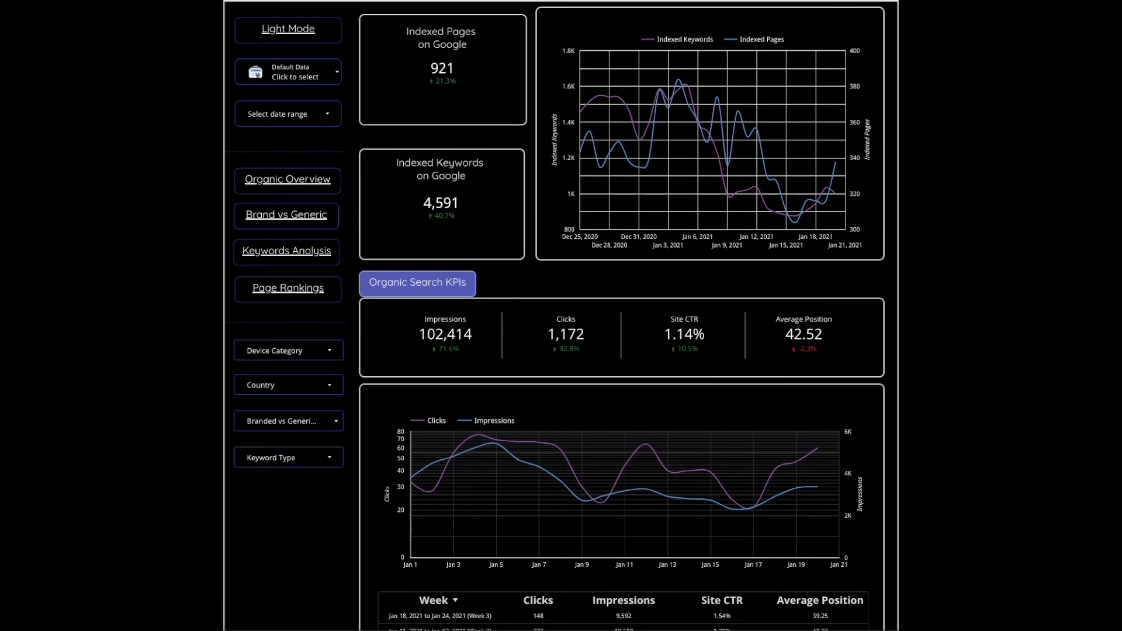